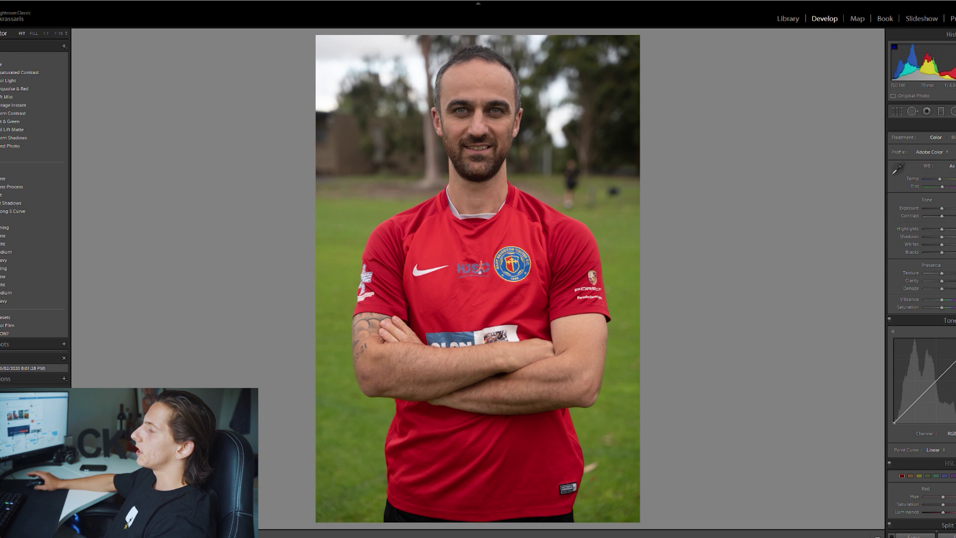
# Raise the contrast and clarity and lower the whites of the bearded player's portrait.
pyautogui.click(501, 120)
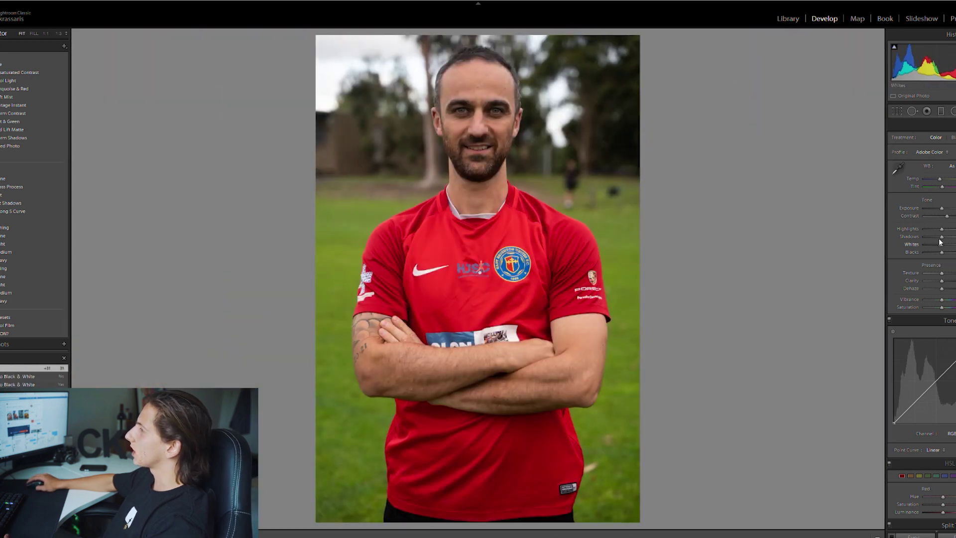
pyautogui.moveTo(941, 236); pyautogui.dragTo(945, 216)
pyautogui.moveTo(946, 217); pyautogui.dragTo(948, 216)
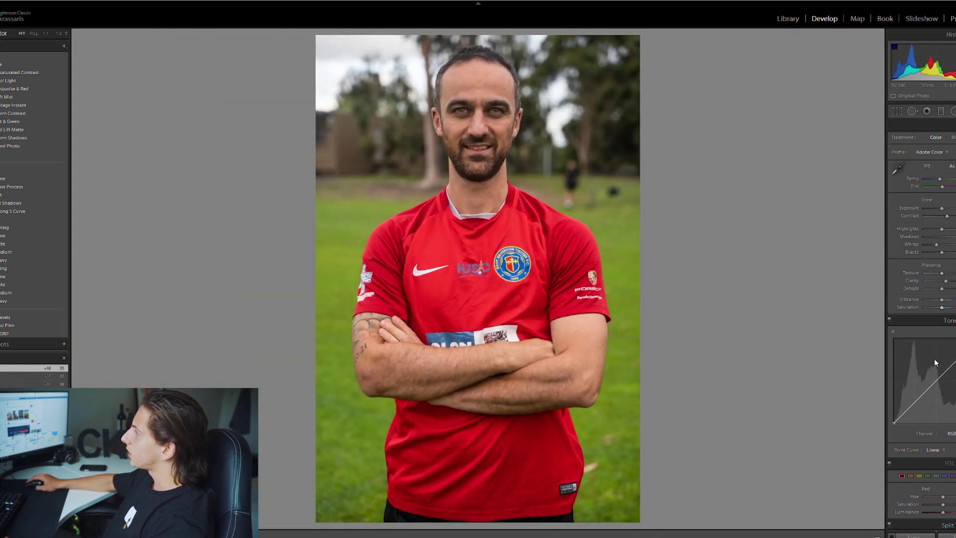
# Increase the saturation and luminance of the red colour range in the portrait.
pyautogui.scroll(-3, 935, 363)
pyautogui.moveTo(926, 503)
pyautogui.mouseDown()
pyautogui.moveTo(932, 496)
pyautogui.moveTo(925, 499)
pyautogui.mouseUp()
pyautogui.moveTo(943, 421); pyautogui.dragTo(945, 420)
pyautogui.moveTo(943, 413); pyautogui.dragTo(948, 413)
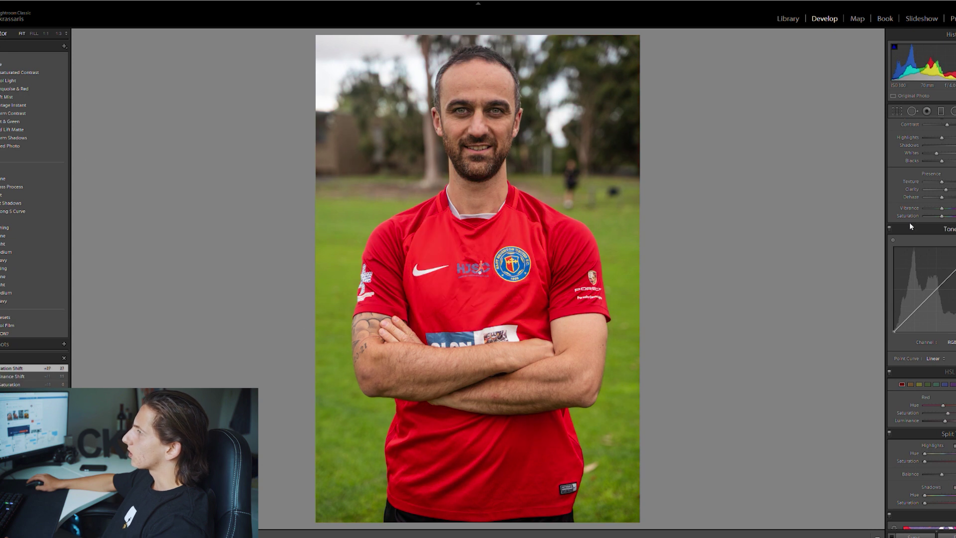
# Strengthen the portrait's clarity, lower its blacks slightly, and review the edit in the Library's single-image view.
pyautogui.moveTo(946, 189); pyautogui.dragTo(939, 156)
pyautogui.scroll(-10, 931, 200)
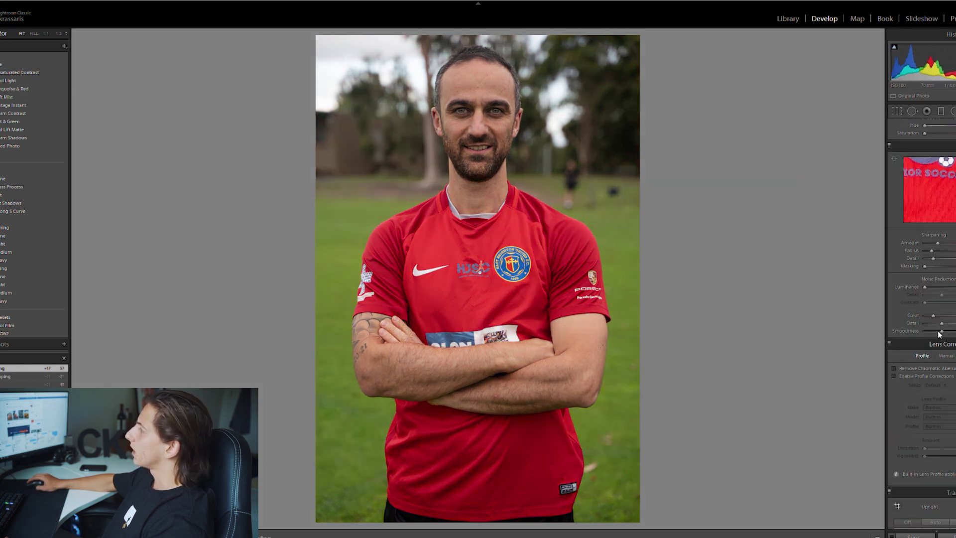
pyautogui.press('e')
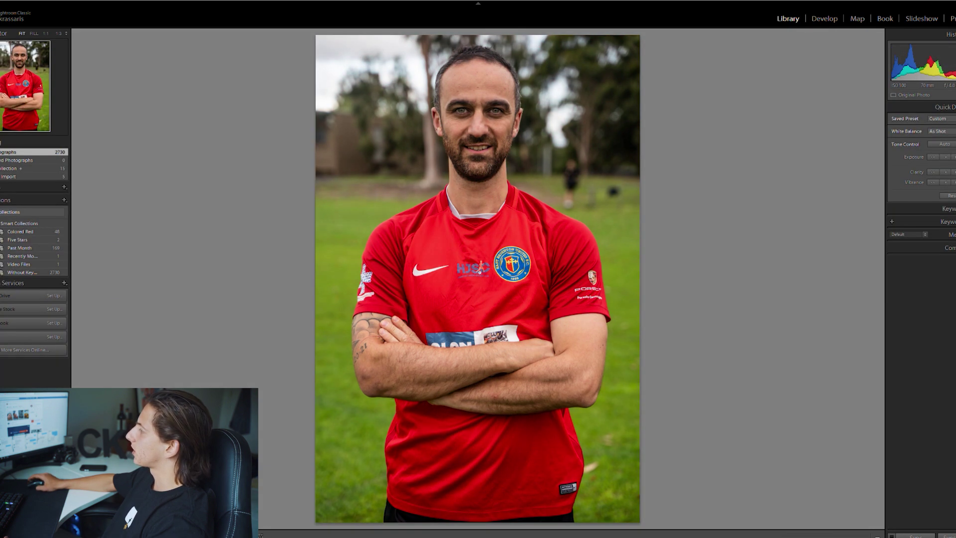
pyautogui.press('Right')
pyautogui.press('Left')
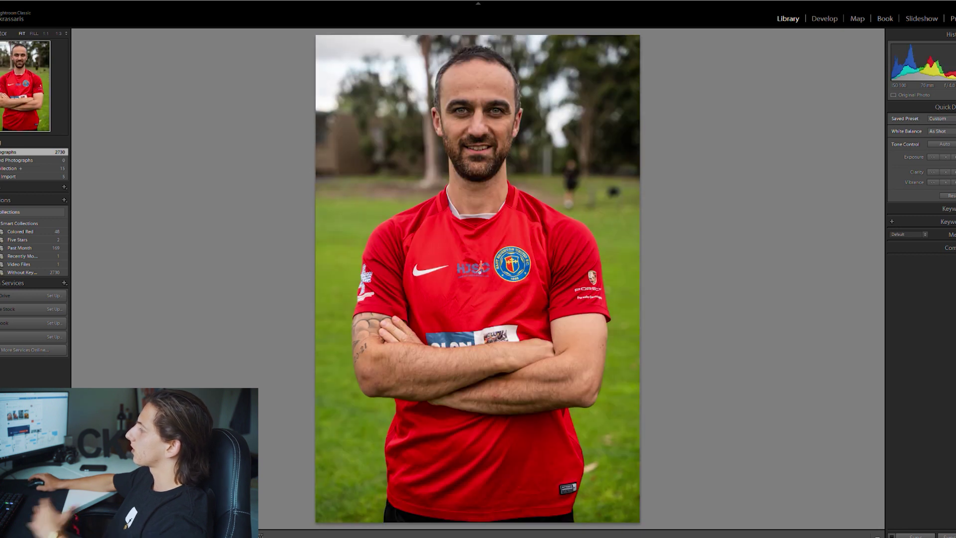
# Apply the edited portrait's develop settings to the other player portraits and view the following ones full size.
pyautogui.press('g')
pyautogui.press('e')
pyautogui.press('Right')
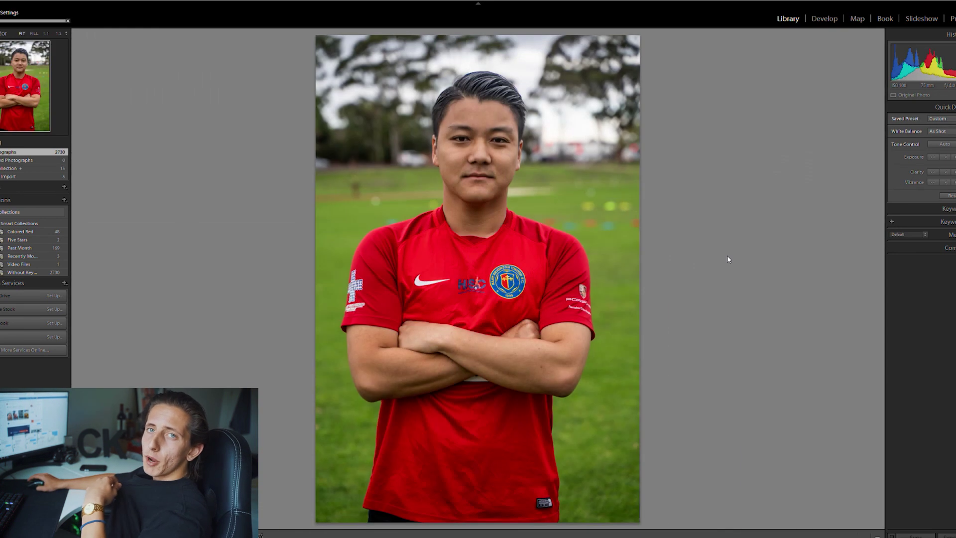
pyautogui.press('Right')
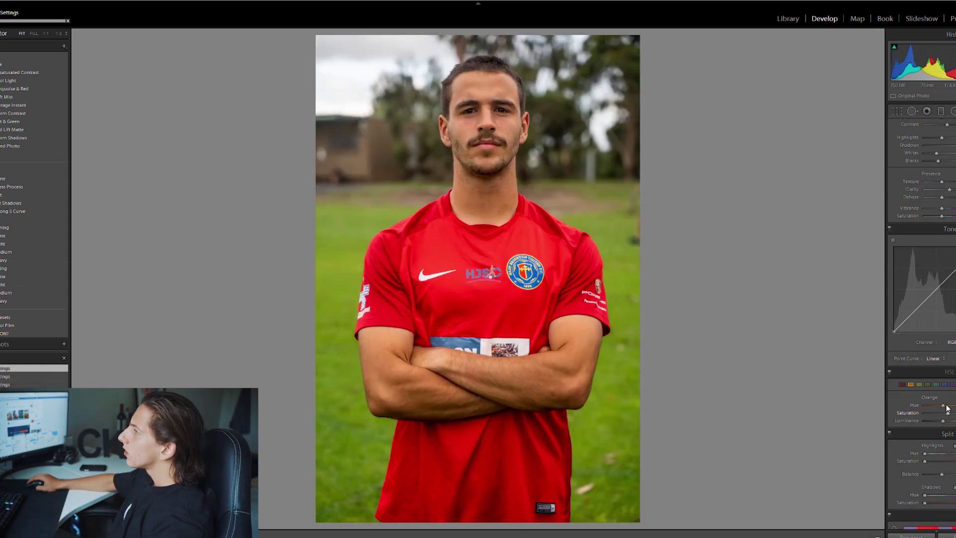
# Lower the whites on the blond player's portrait with the dark trees and go through the portraits after it.
pyautogui.press('Right')
pyautogui.press('Right')
pyautogui.moveTo(936, 152); pyautogui.dragTo(931, 151)
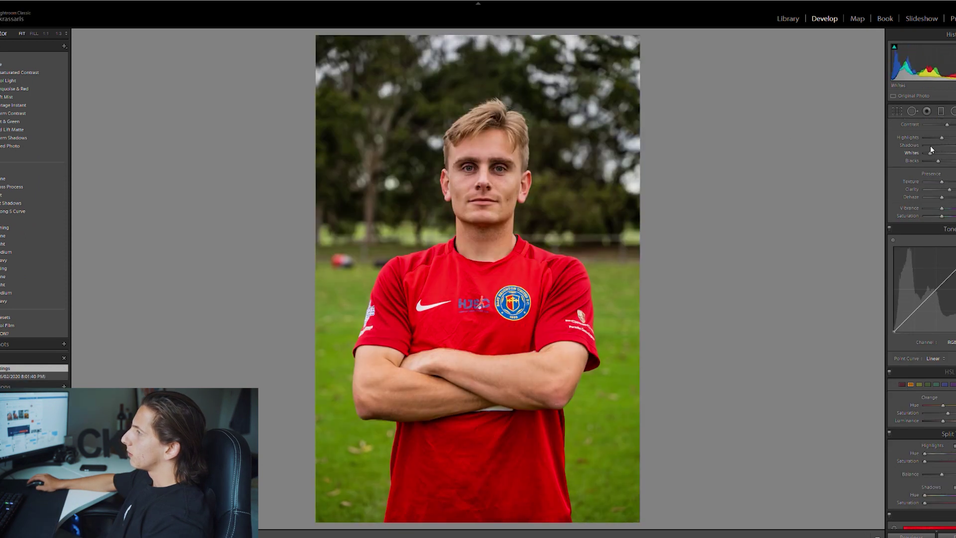
pyautogui.press('Right')
pyautogui.press('Right')
pyautogui.press('Right')
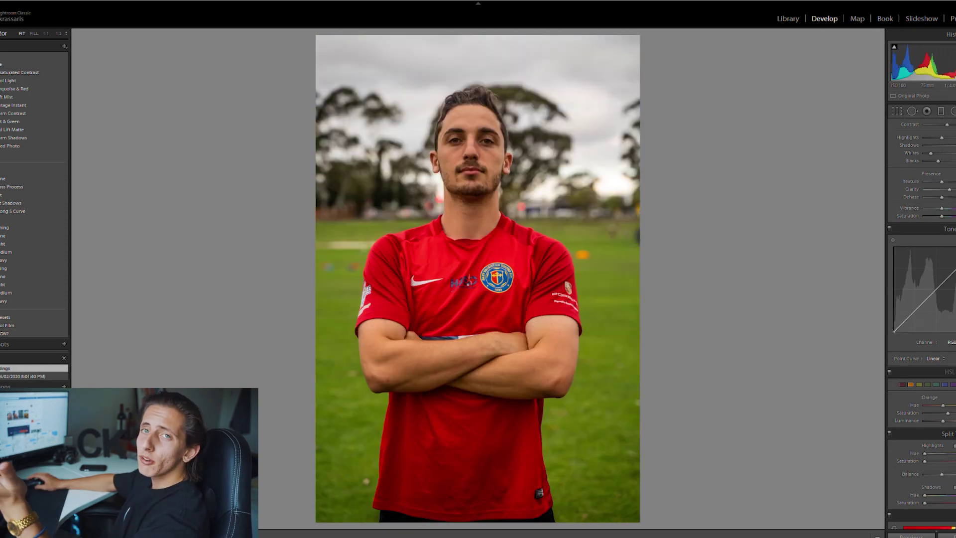
# Open an early player portrait from the photo grid for developing and compare it with the neighbouring portrait in the Library.
pyautogui.press('g')
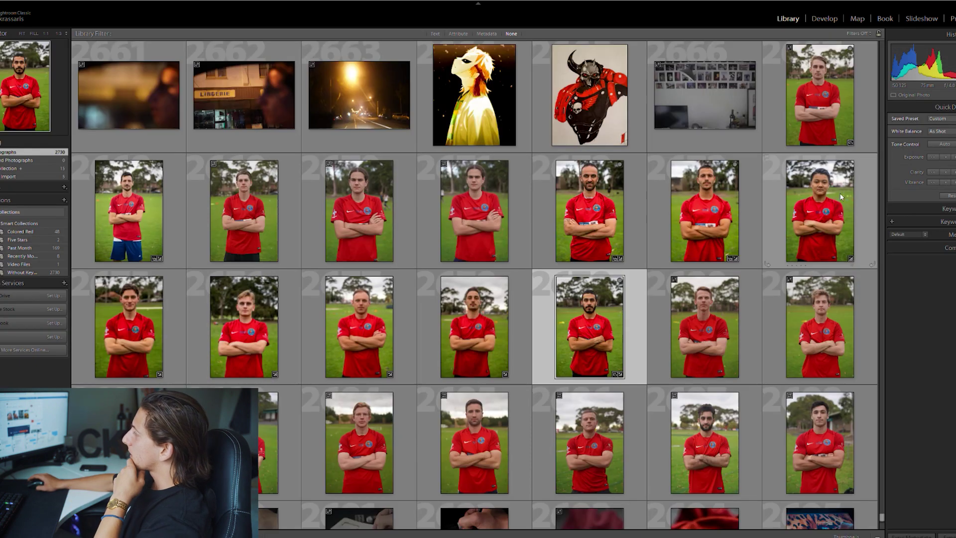
pyautogui.doubleClick(132, 214)
pyautogui.click(808, 22)
pyautogui.press('Right')
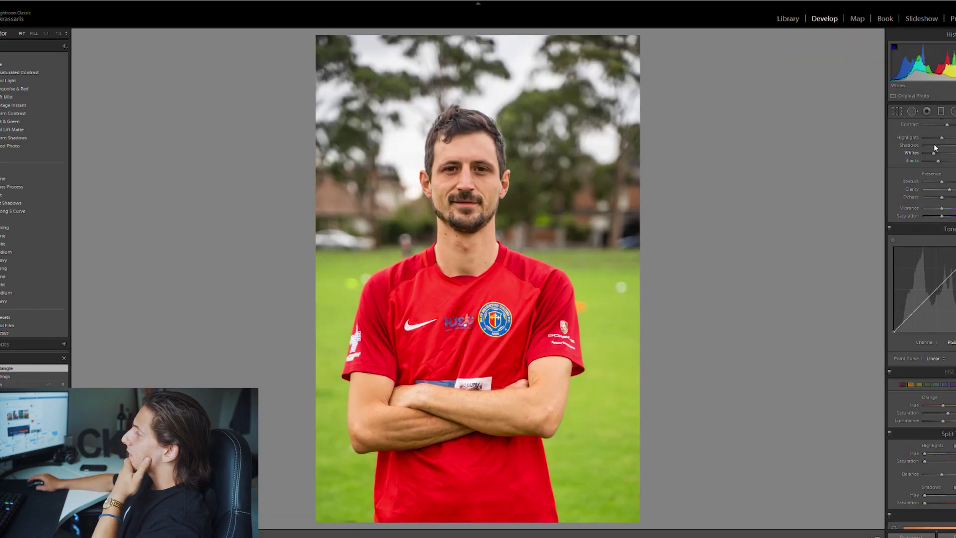
pyautogui.press('e')
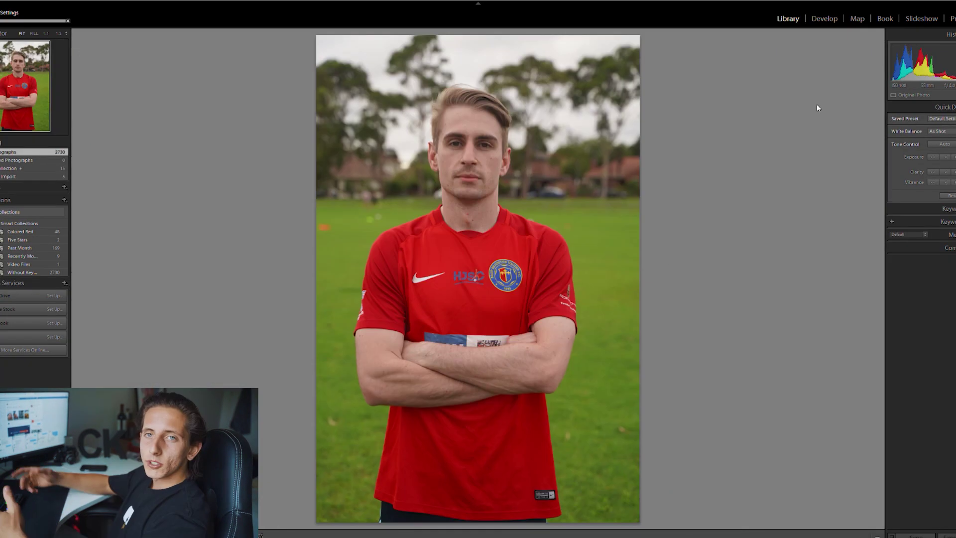
pyautogui.press('Right')
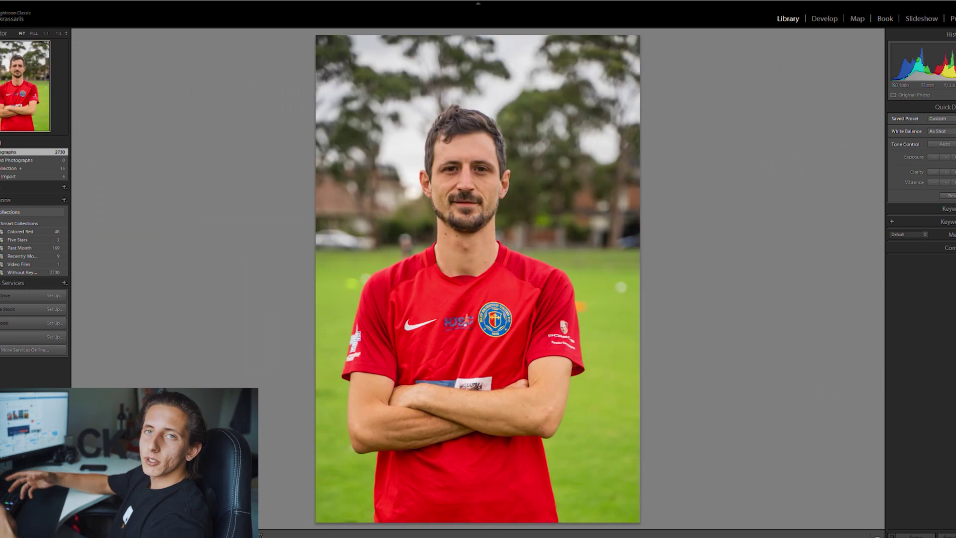
# Crop the blond player's portrait tighter around his head, shirt and crossed arms.
pyautogui.press('Left')
pyautogui.press('r')
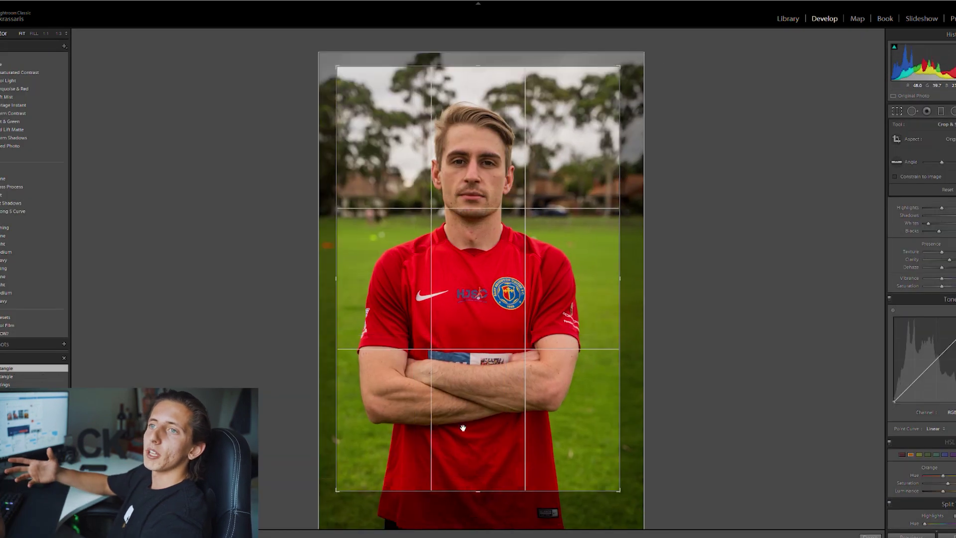
pyautogui.press('r')
pyautogui.press('Right')
pyautogui.press('Right')
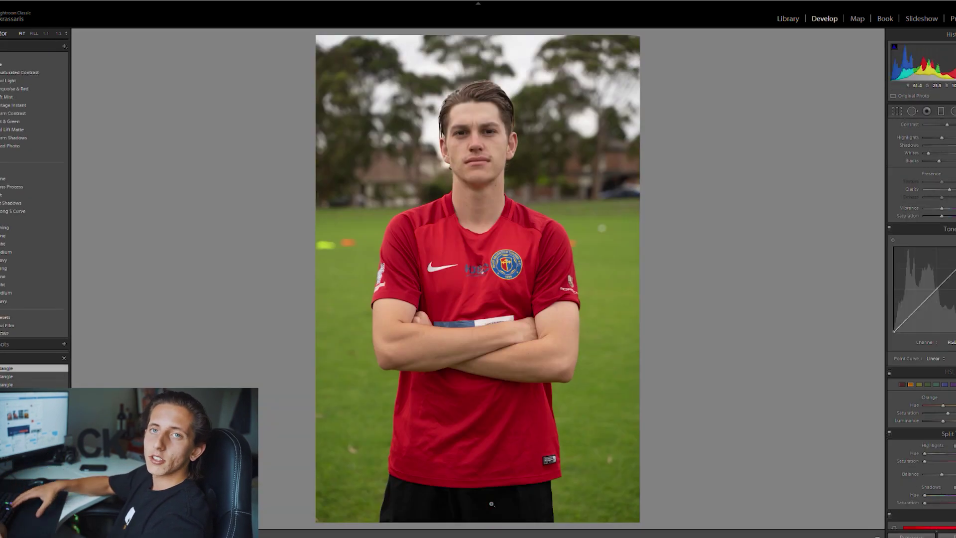
# Move to the portraits after the blond player's and crop one tighter by raising its lower edge.
pyautogui.press('Left')
pyautogui.scroll(3, 940, 203)
pyautogui.press('Right')
pyautogui.press('Right')
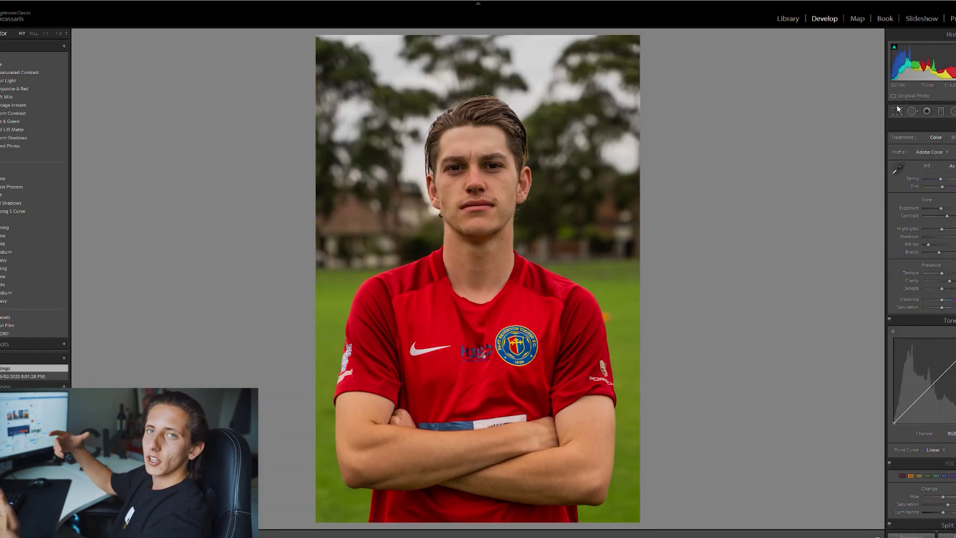
pyautogui.press('Right')
pyautogui.press('r')
pyautogui.moveTo(488, 520); pyautogui.dragTo(488, 487)
pyautogui.press('r')
# Go through the following portraits and check their framing, including the crop of the bearded player's photo.
pyautogui.press('Right')
pyautogui.press('Right')
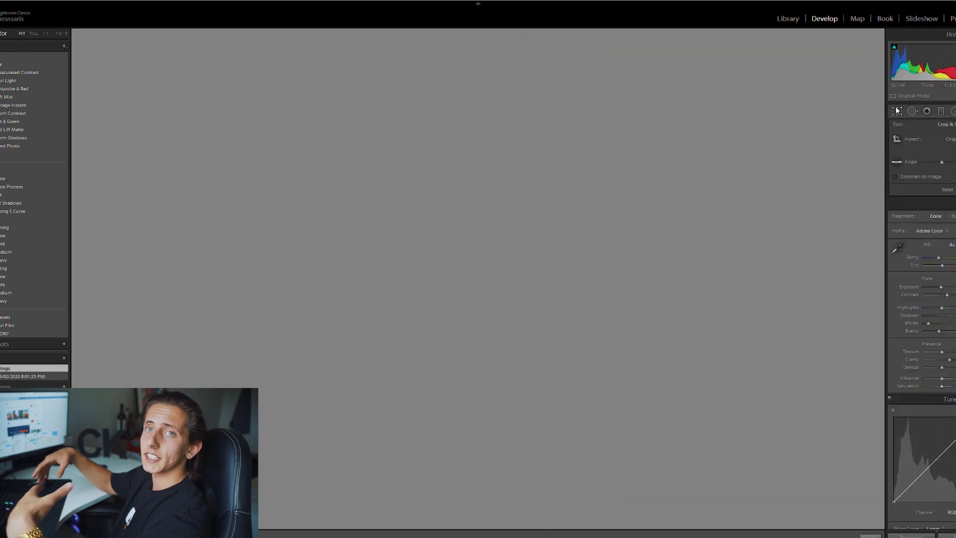
pyautogui.press('Right')
pyautogui.press('Right')
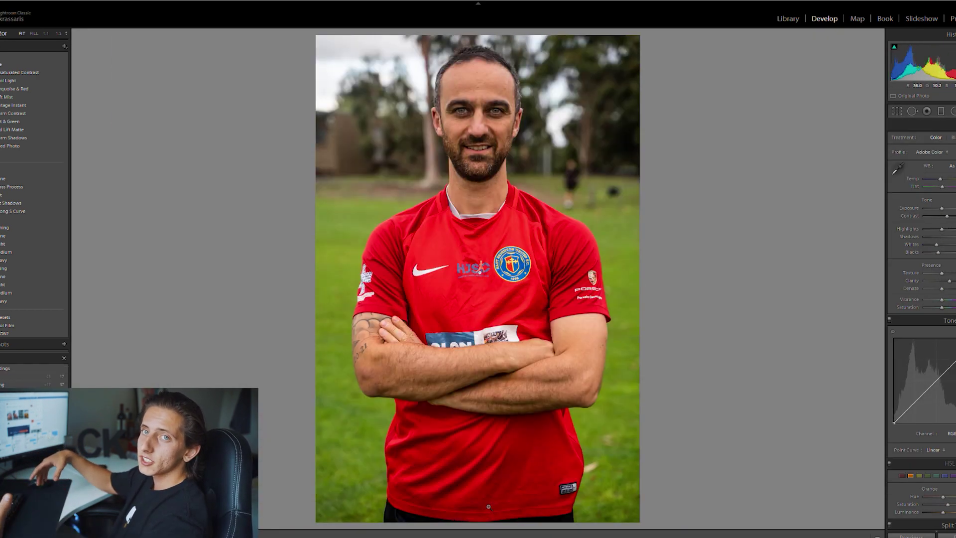
pyautogui.press('Right')
pyautogui.press('Left')
pyautogui.press('r')
pyautogui.press('r')
pyautogui.press('Right')
pyautogui.press('Right')
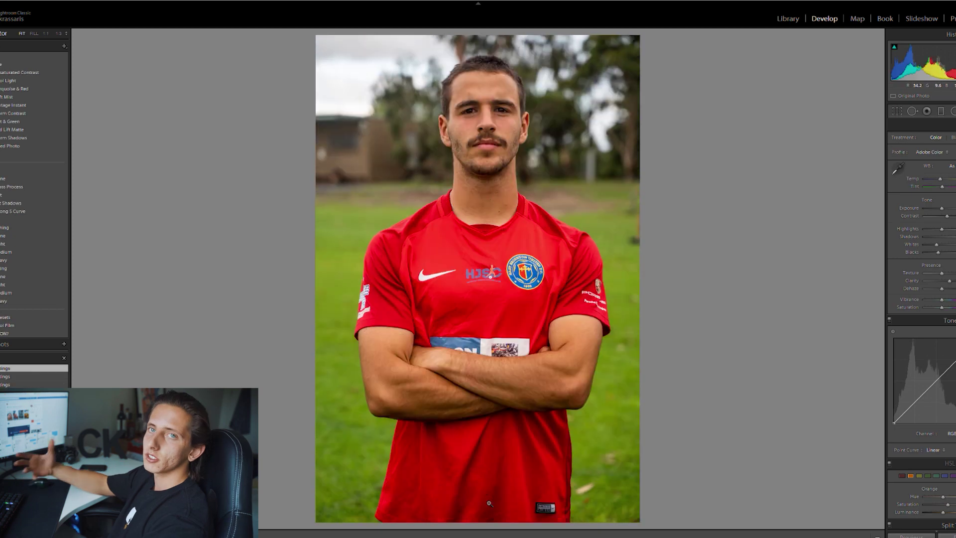
# Crop the moustached player's portrait tighter by pulling in its lower edge.
pyautogui.press('r')
pyautogui.press('r')
pyautogui.moveTo(484, 522); pyautogui.dragTo(477, 502)
pyautogui.press('r')
pyautogui.press('r')
# Go through the next portraits one by one and crop each to a matching waist-up framing.
pyautogui.press('Right')
pyautogui.press('r')
pyautogui.press('r')
pyautogui.press('Right')
pyautogui.press('r')
pyautogui.press('r')
pyautogui.press('Right')
pyautogui.press('Right')
pyautogui.press('r')
pyautogui.press('Right')
pyautogui.press('r')
pyautogui.press('r')
pyautogui.press('Right')
pyautogui.press('r')
pyautogui.press('r')
pyautogui.press('Right')
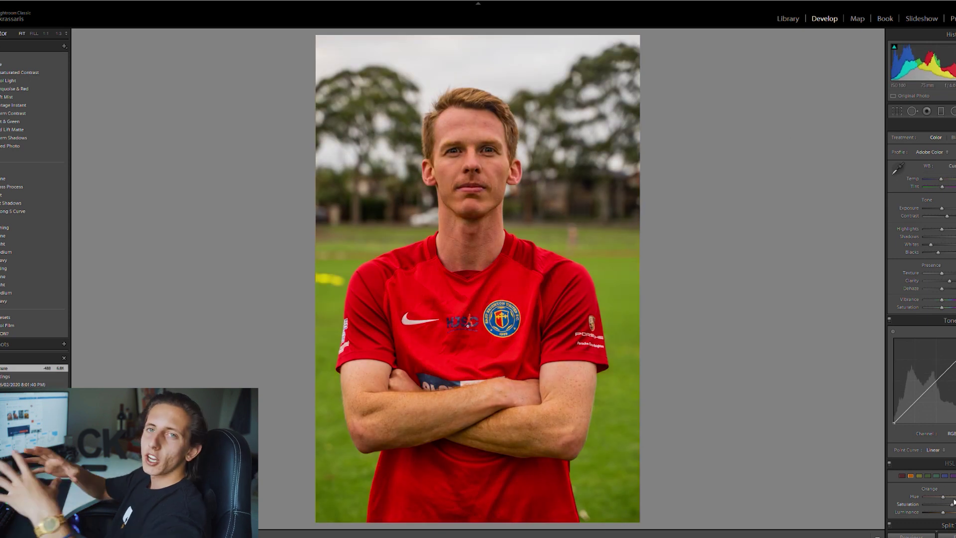
# Fine-tune the tint and slightly lower the exposure of the smiling player's portrait.
pyautogui.press('Right')
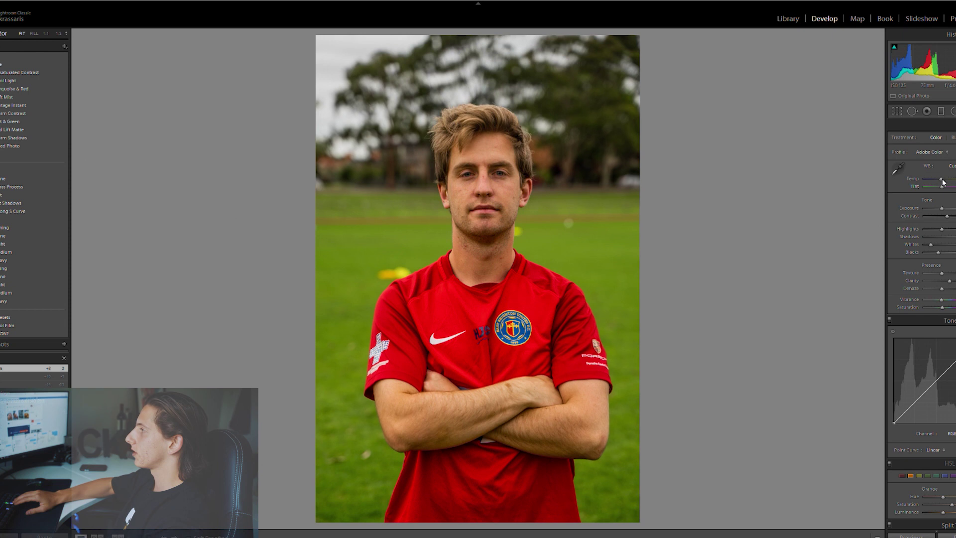
pyautogui.press('Right')
pyautogui.moveTo(941, 204); pyautogui.dragTo(941, 205)
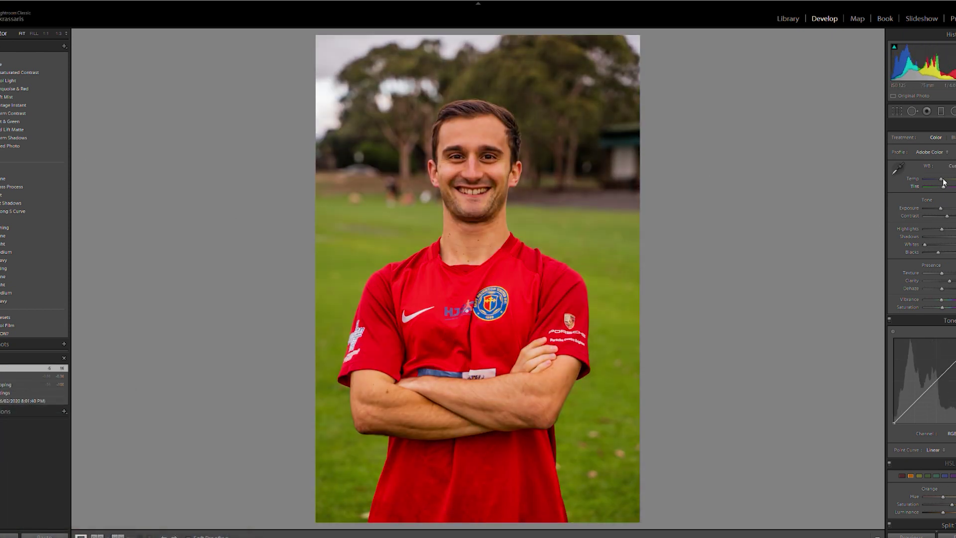
# Raise the red luminance of the red-haired player's portrait, view the portraits in the Library, and return to developing.
pyautogui.press('Right')
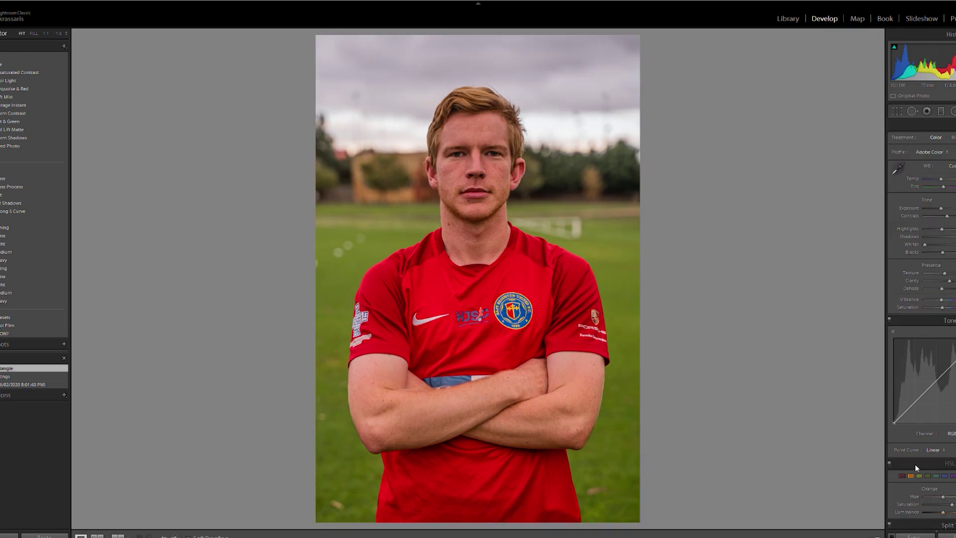
pyautogui.scroll(-3, 946, 428)
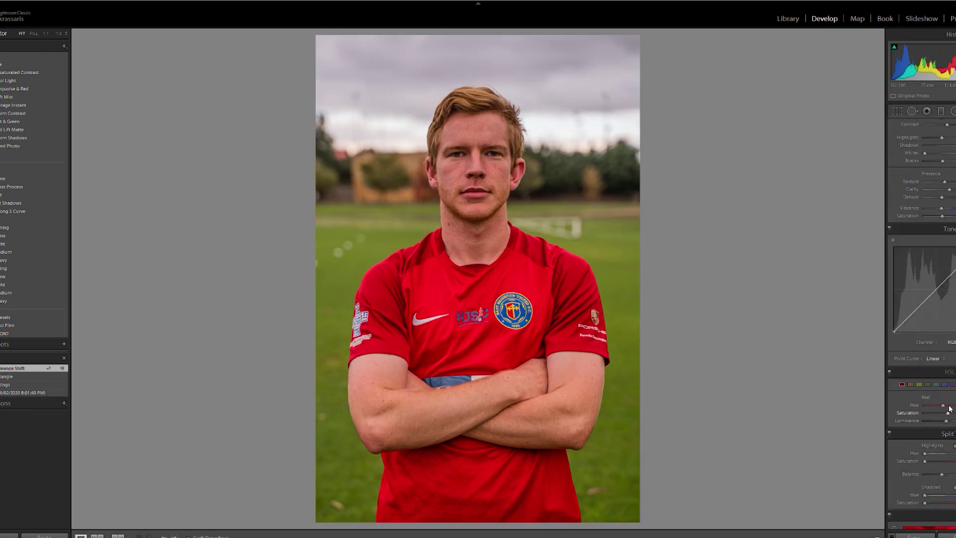
pyautogui.click(788, 19)
pyautogui.press('e')
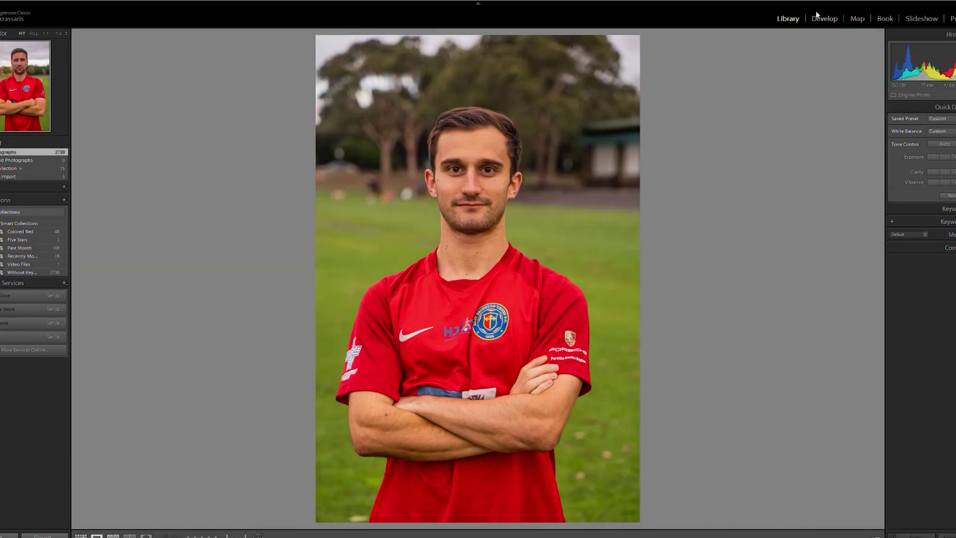
pyautogui.click(825, 19)
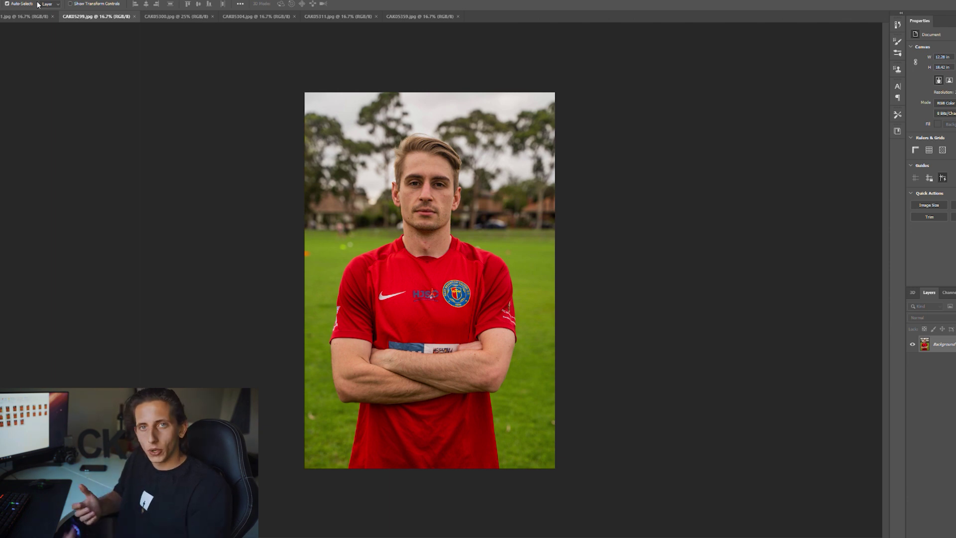
# In Photoshop, select the player's shirt, arms, neck and head in CAK05299.jpg with Quick Selection and check the selection edges.
pyautogui.press('w')
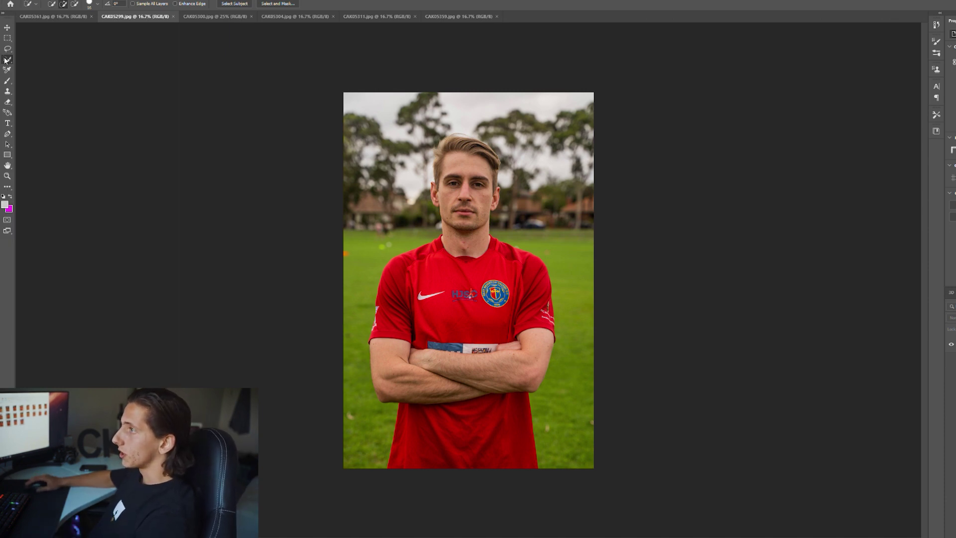
pyautogui.scroll(2, 452, 292)
pyautogui.moveTo(452, 294)
pyautogui.mouseDown()
pyautogui.moveTo(453, 321)
pyautogui.moveTo(492, 342)
pyautogui.mouseUp()
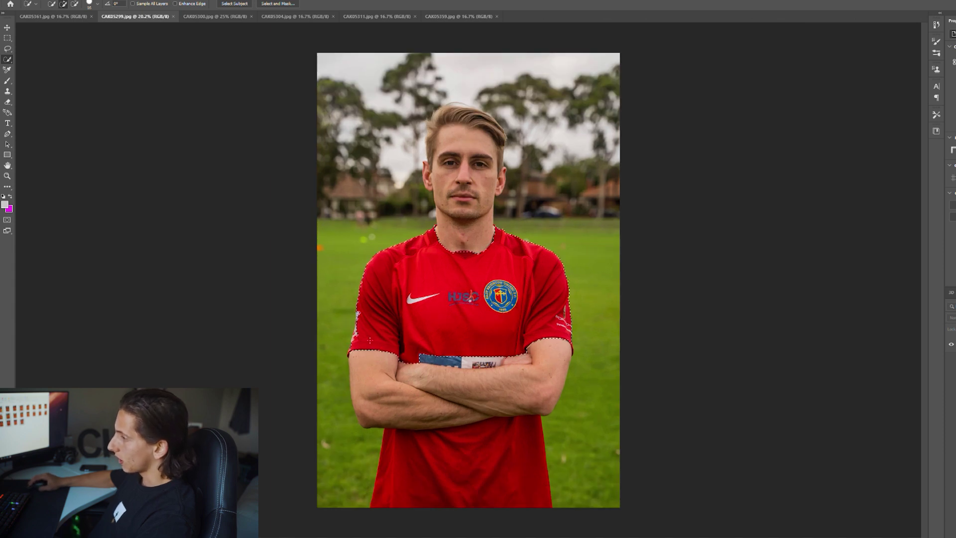
pyautogui.moveTo(433, 431); pyautogui.dragTo(423, 466)
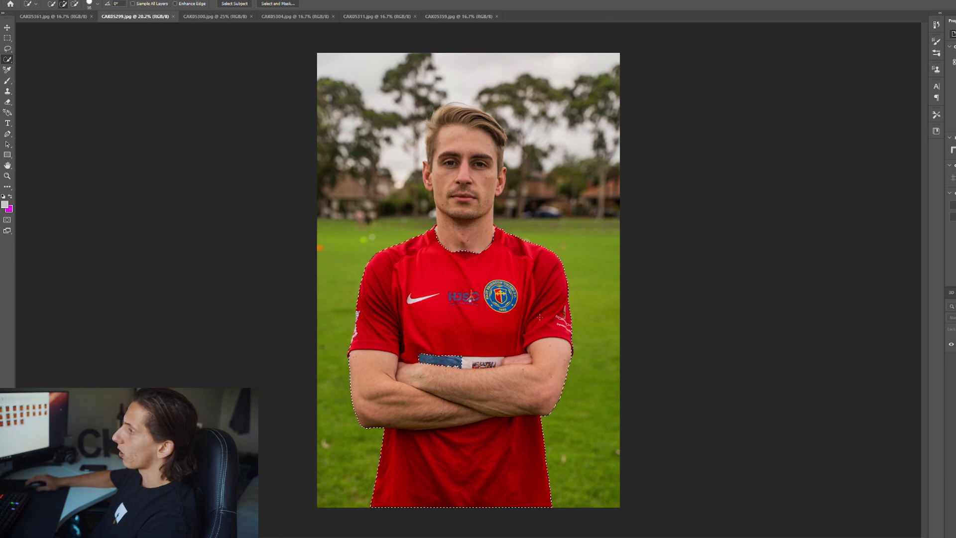
pyautogui.moveTo(463, 239)
pyautogui.mouseDown()
pyautogui.moveTo(448, 130)
pyautogui.moveTo(473, 120)
pyautogui.mouseUp()
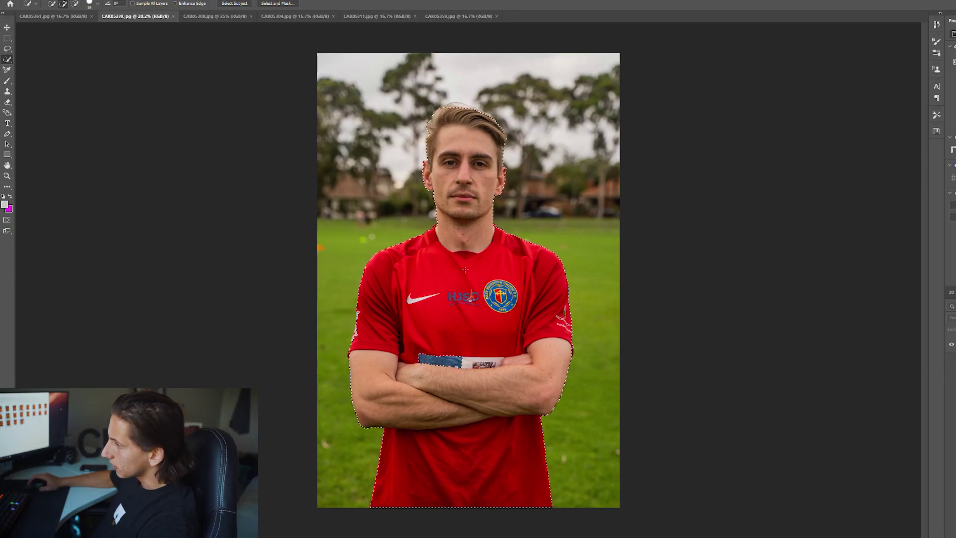
pyautogui.scroll(3, 324, 348)
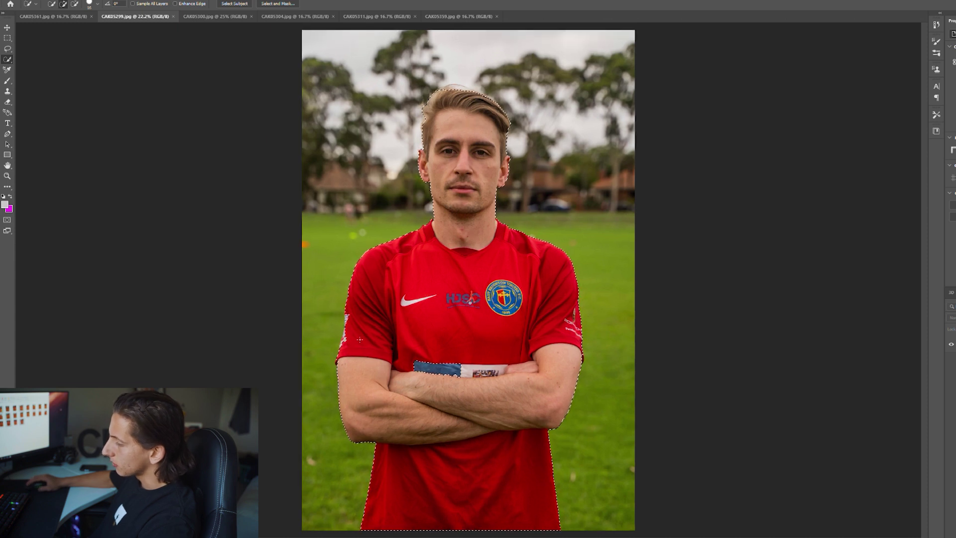
pyautogui.scroll(5, 324, 348)
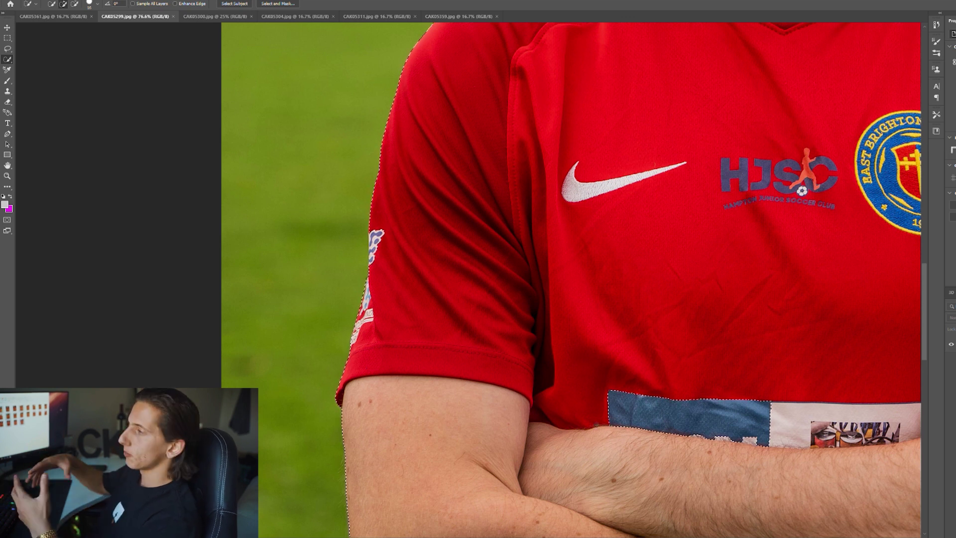
pyautogui.scroll(-3, 540, 351)
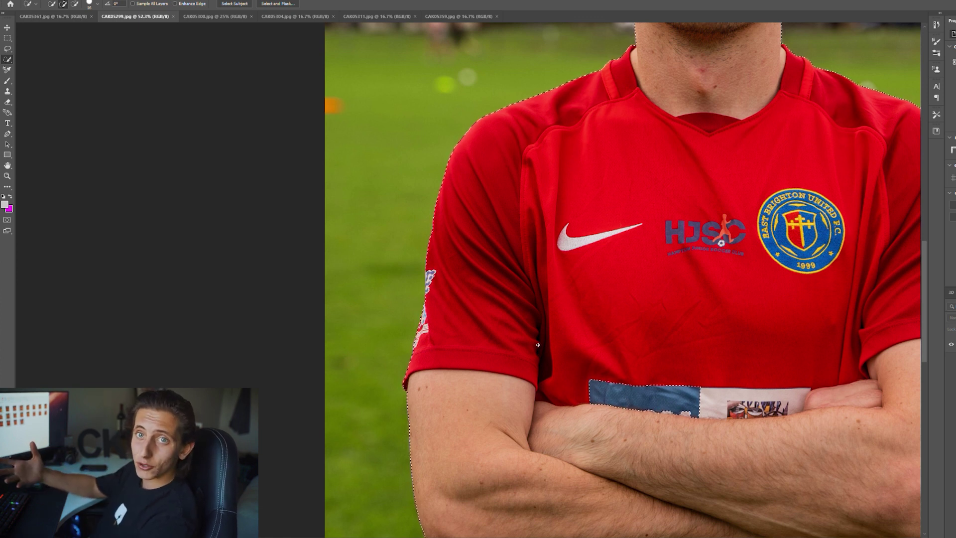
pyautogui.scroll(-3, 589, 236)
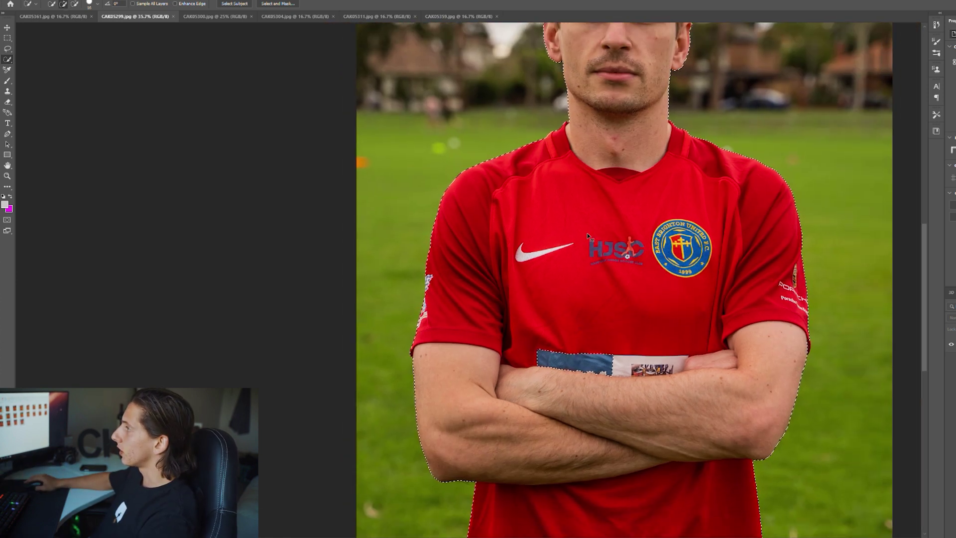